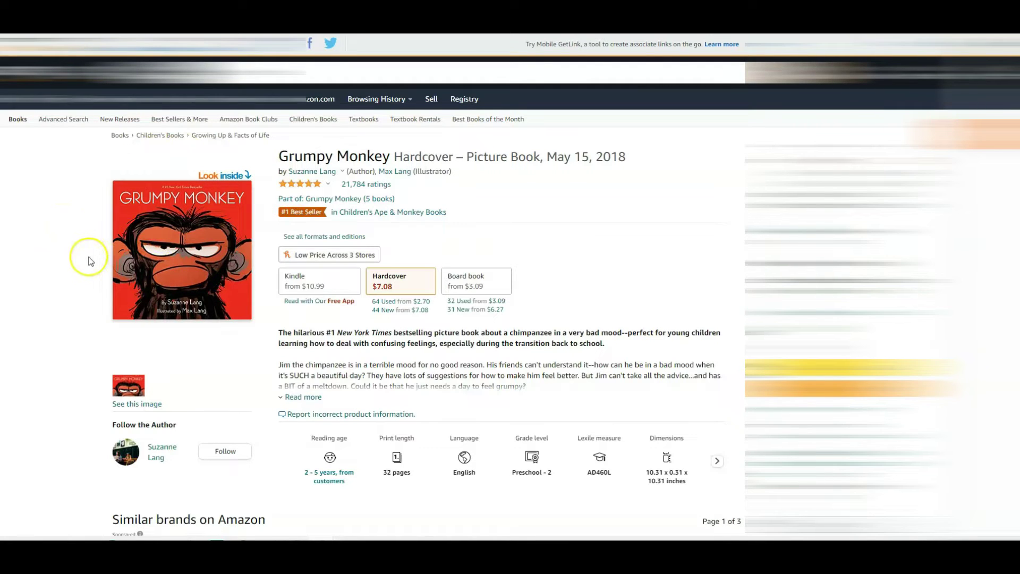
# Examine the publisher's series comparison chart on the Grumpy Monkey listing and open the Grumpy Monkey Party Time! book from it
pyautogui.scroll(-10, 89, 259)
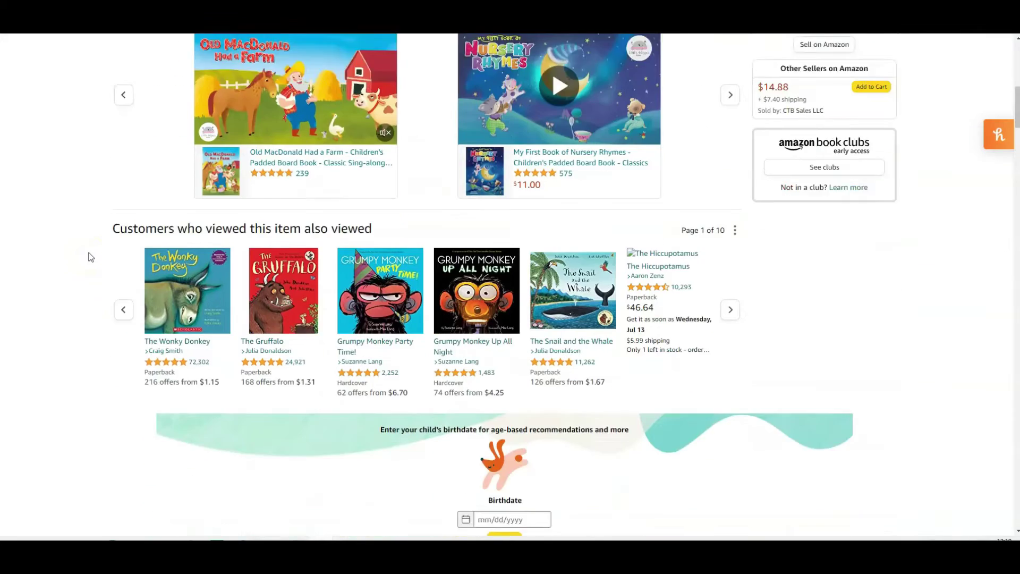
pyautogui.scroll(-7, 89, 257)
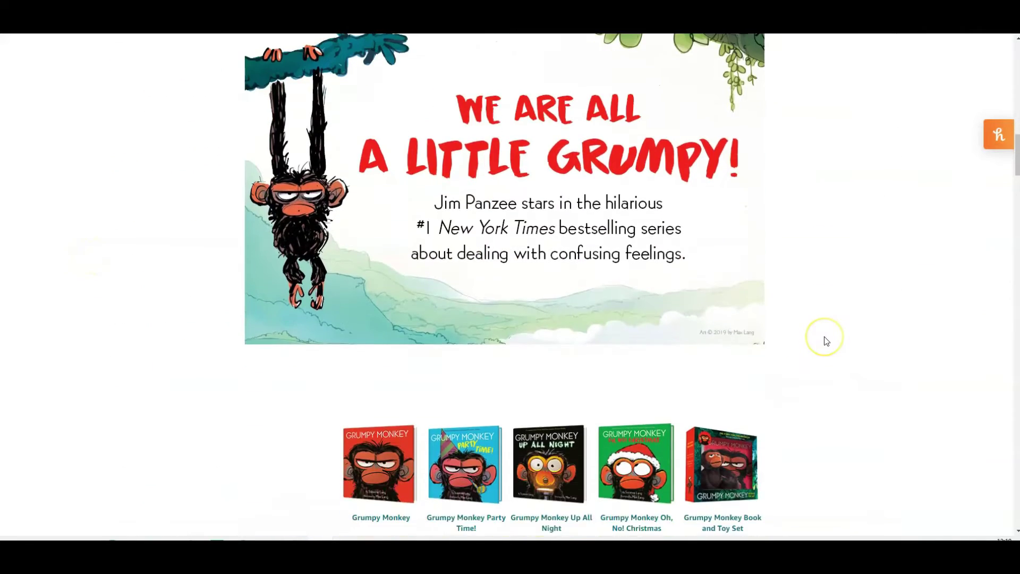
pyautogui.scroll(2, 826, 340)
pyautogui.scroll(-6, 826, 340)
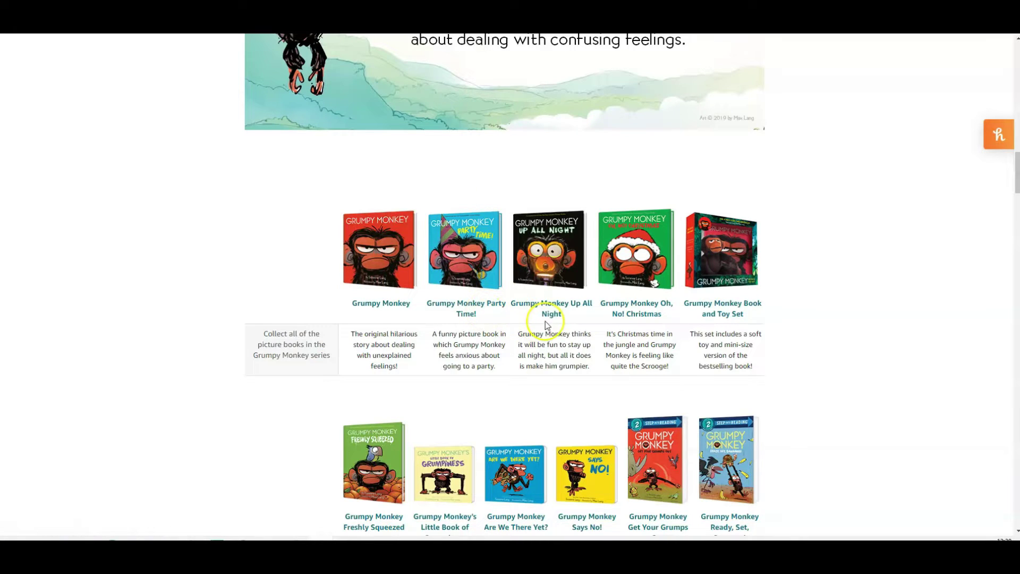
pyautogui.scroll(-1, 574, 308)
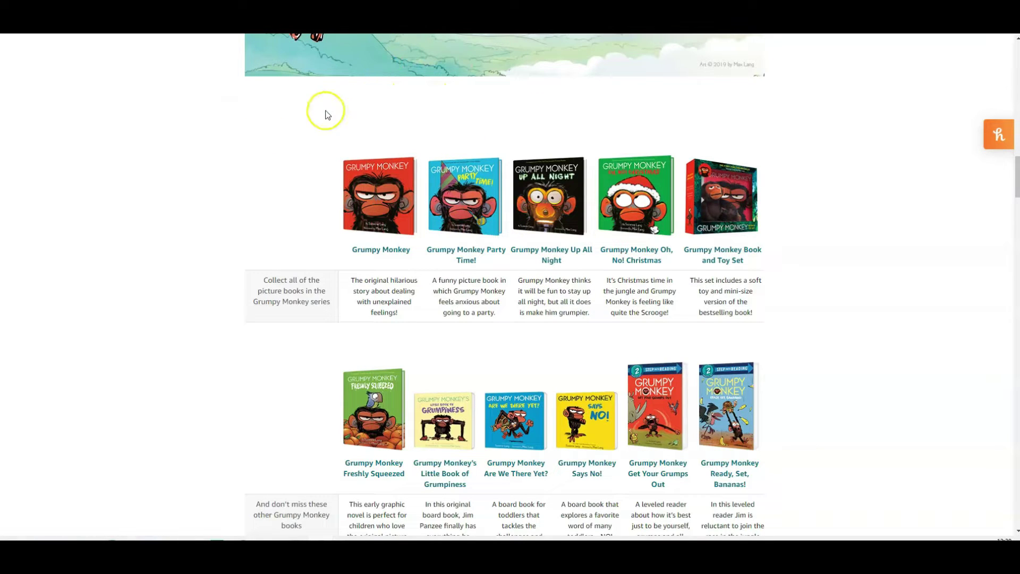
pyautogui.click(474, 202)
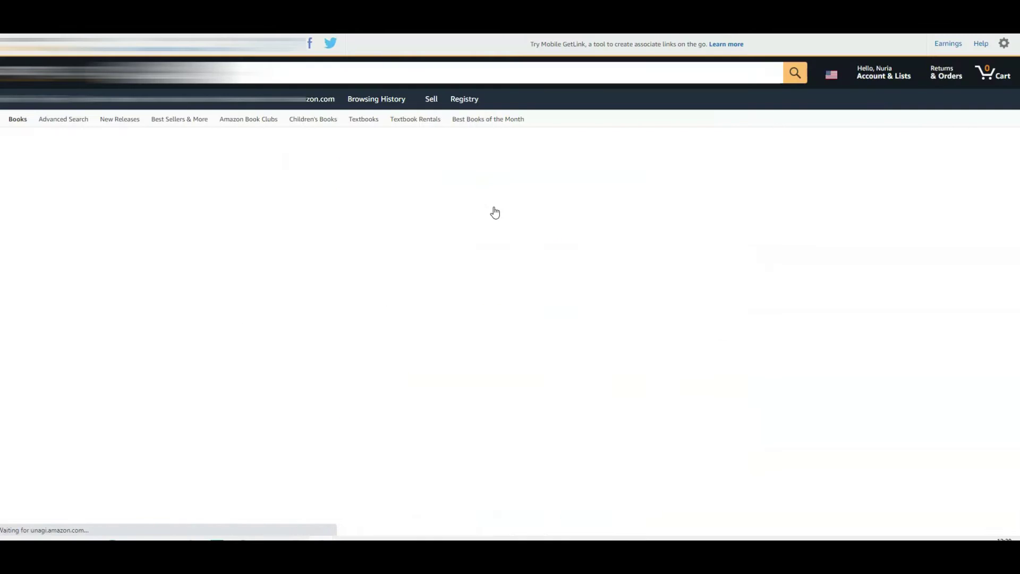
pyautogui.click(284, 237)
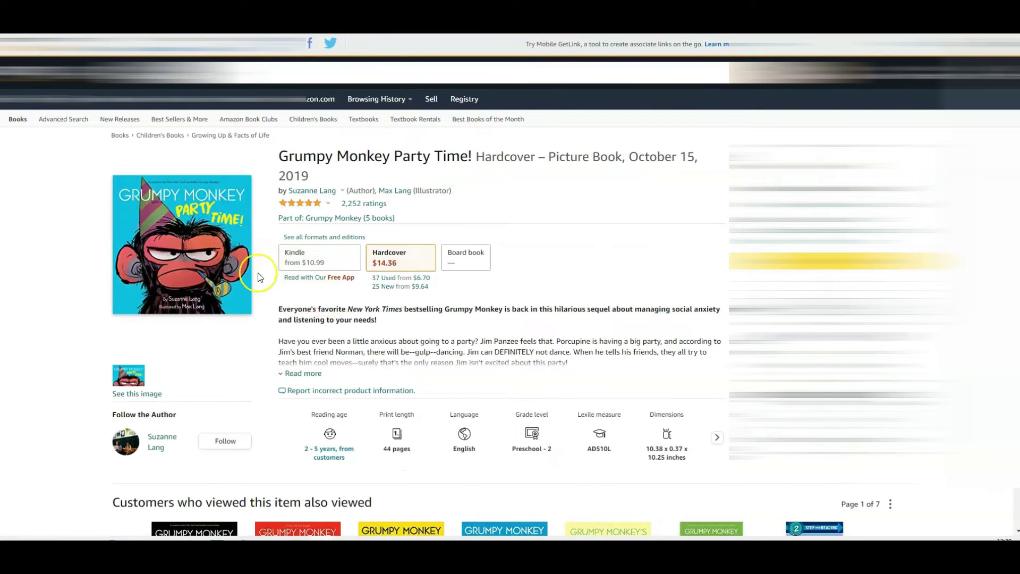
# Examine the publisher's comparison charts of the Grumpy Monkey series on the Party Time! product page
pyautogui.scroll(-3, 191, 259)
pyautogui.scroll(-15, 190, 258)
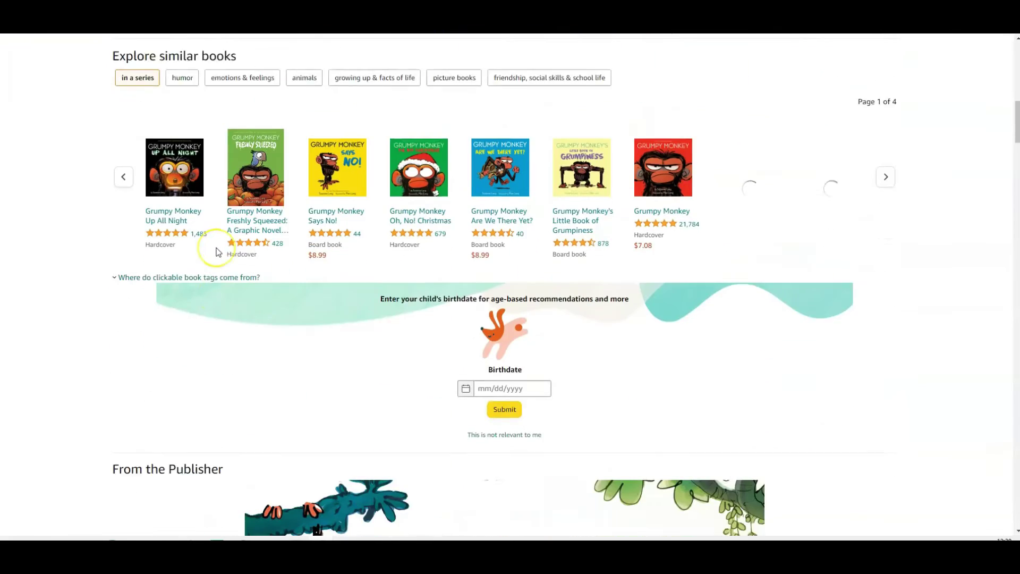
pyautogui.scroll(-4, 218, 252)
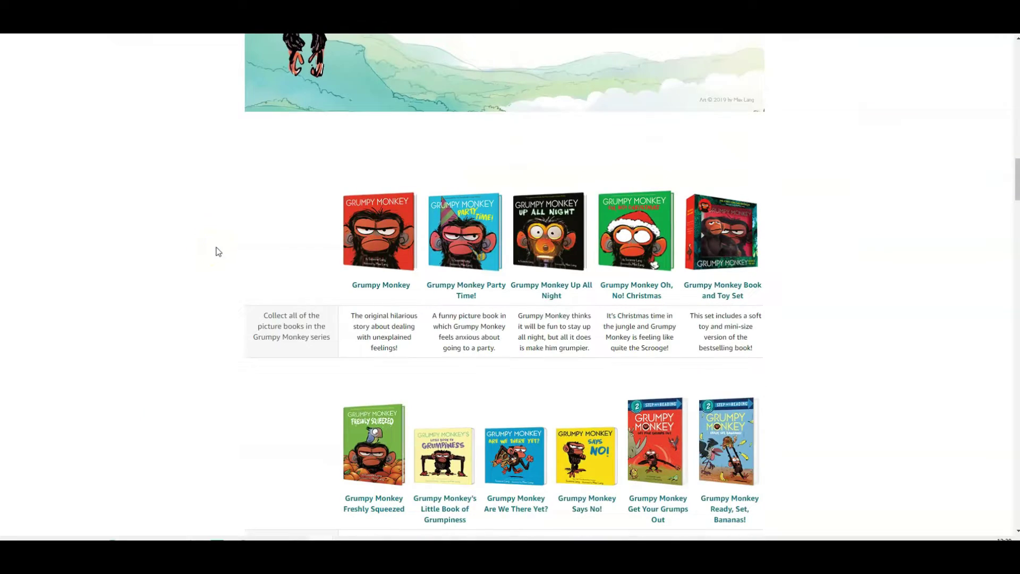
pyautogui.scroll(-2, 212, 255)
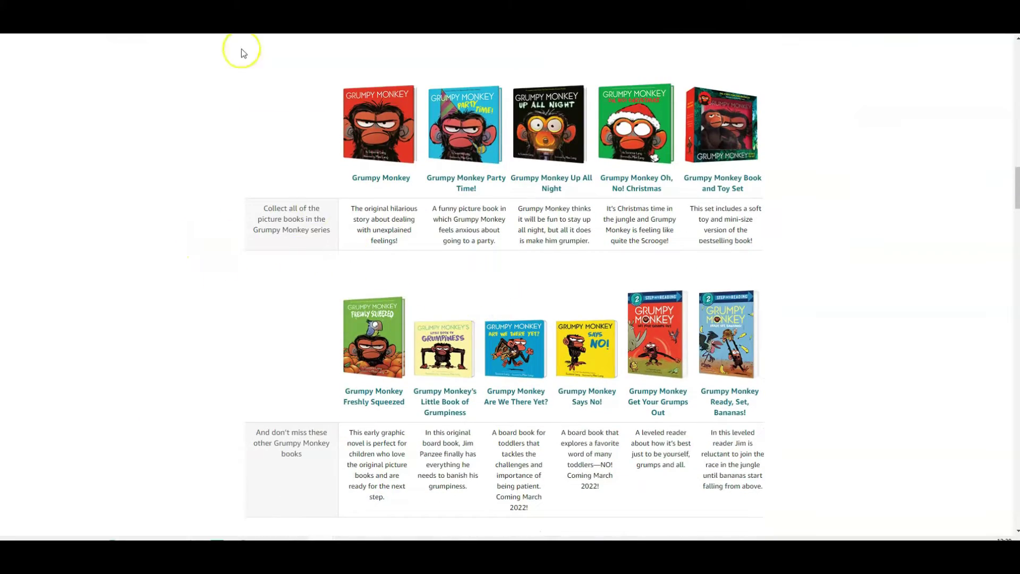
pyautogui.scroll(-4, 221, 215)
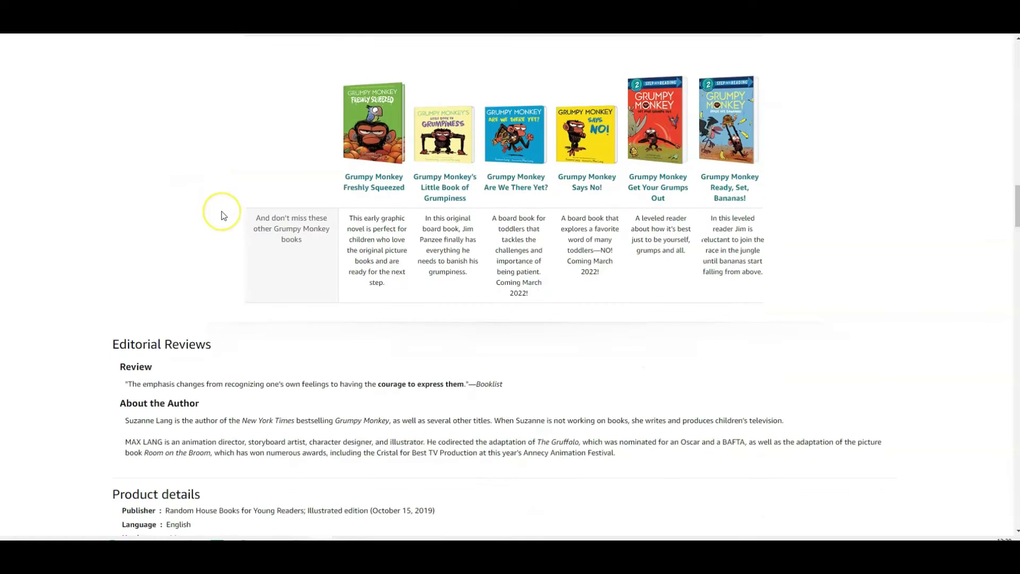
pyautogui.scroll(5, 224, 216)
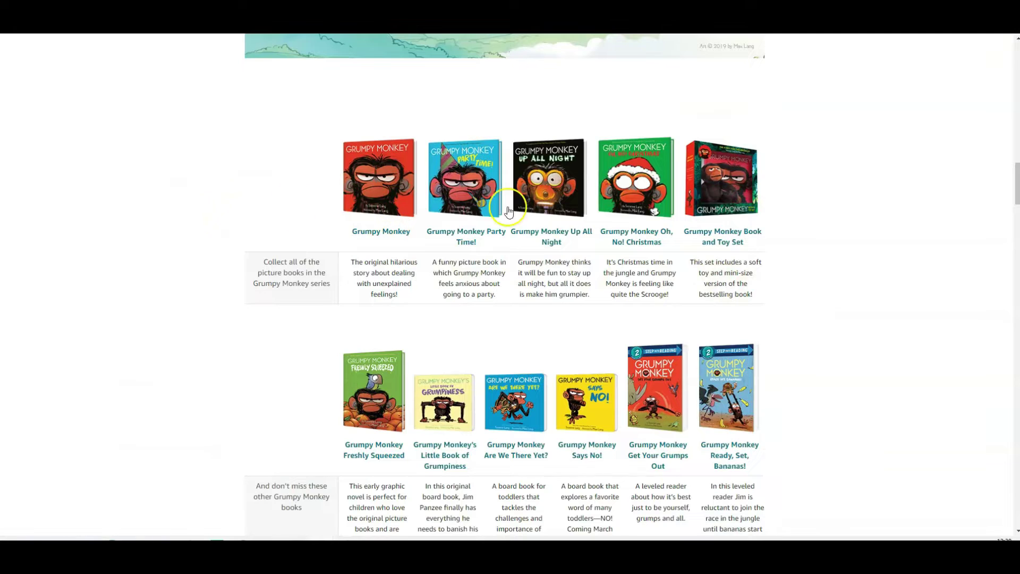
pyautogui.scroll(-1, 801, 343)
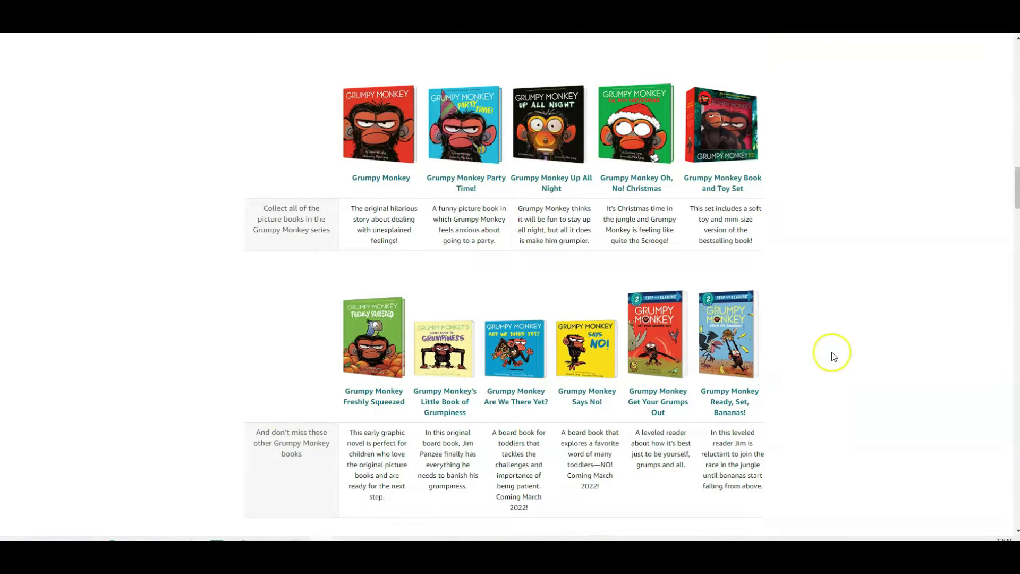
pyautogui.click(893, 343)
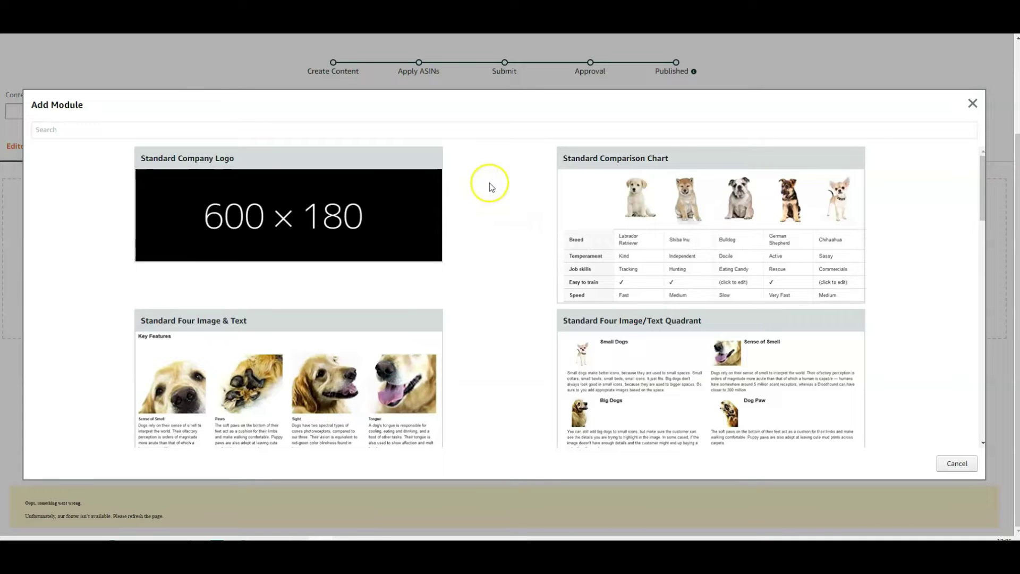
# Look through the available A+ Content modules and add the Standard Comparison Chart to the content
pyautogui.scroll(-5, 495, 213)
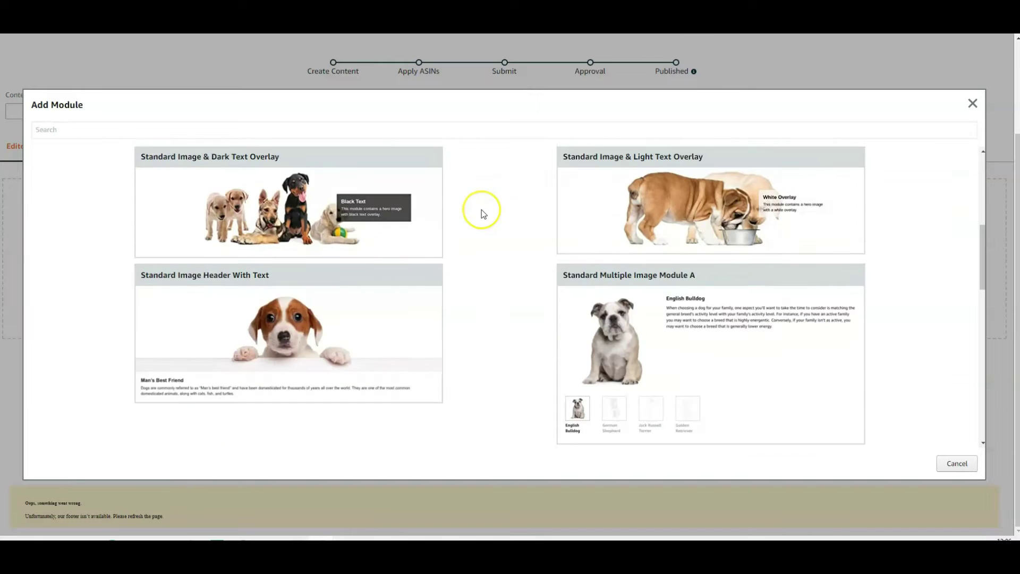
pyautogui.scroll(-2, 489, 212)
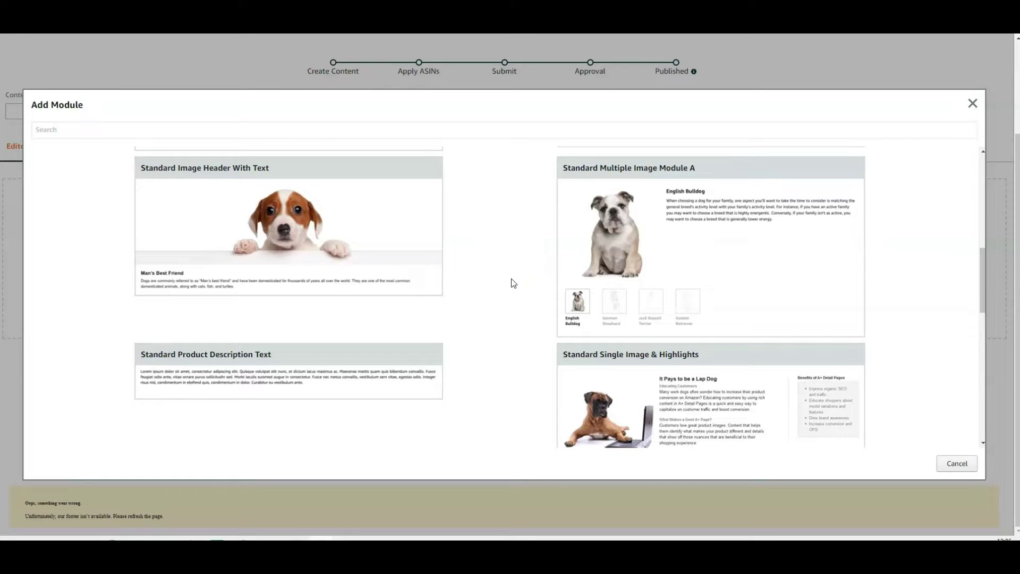
pyautogui.scroll(10, 513, 283)
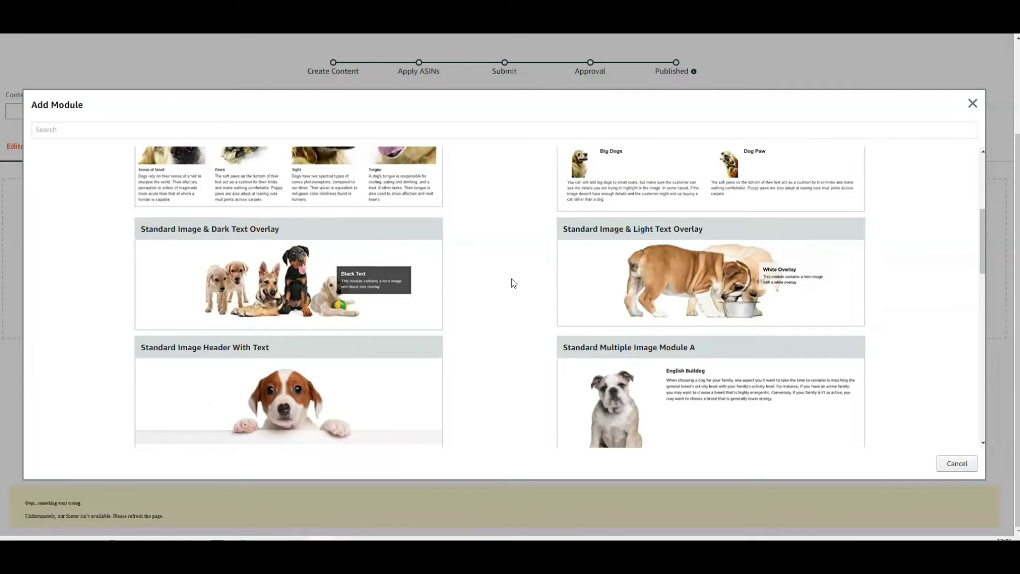
pyautogui.click(511, 295)
pyautogui.scroll(2, 503, 289)
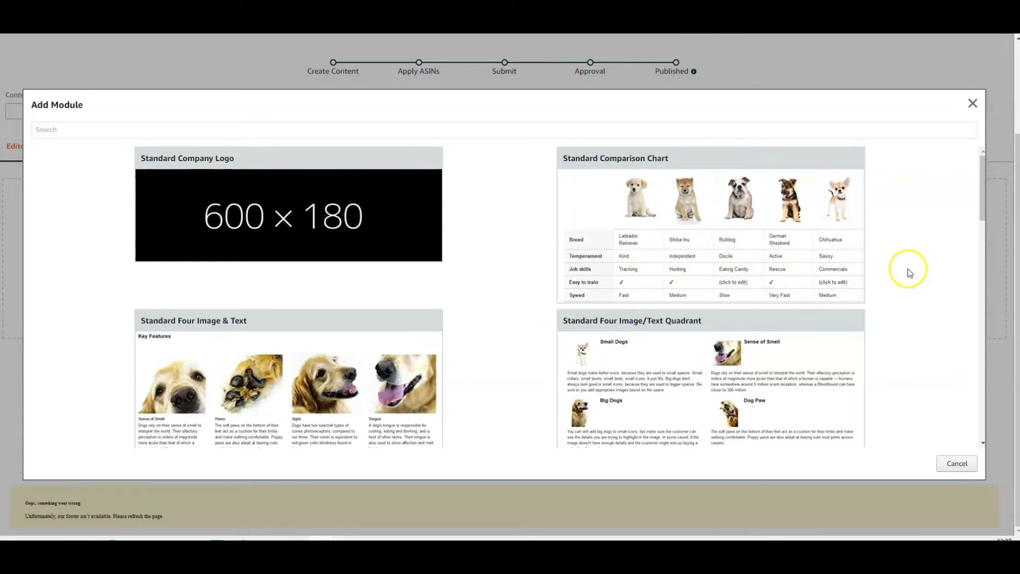
pyautogui.click(710, 230)
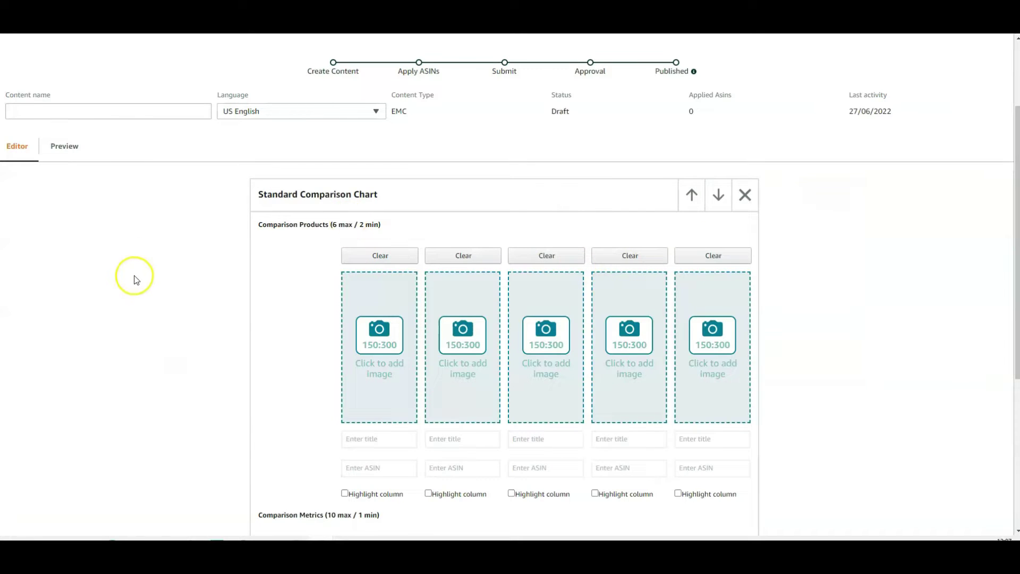
pyautogui.scroll(-2, 137, 278)
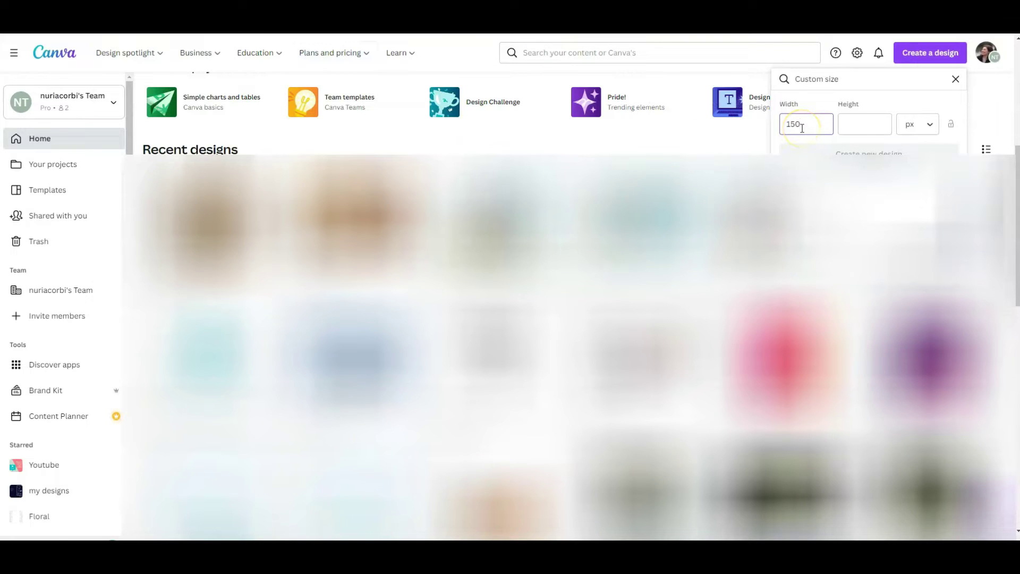
# In Canva, create a new custom-size design of 150 × 300 px
pyautogui.click(866, 123)
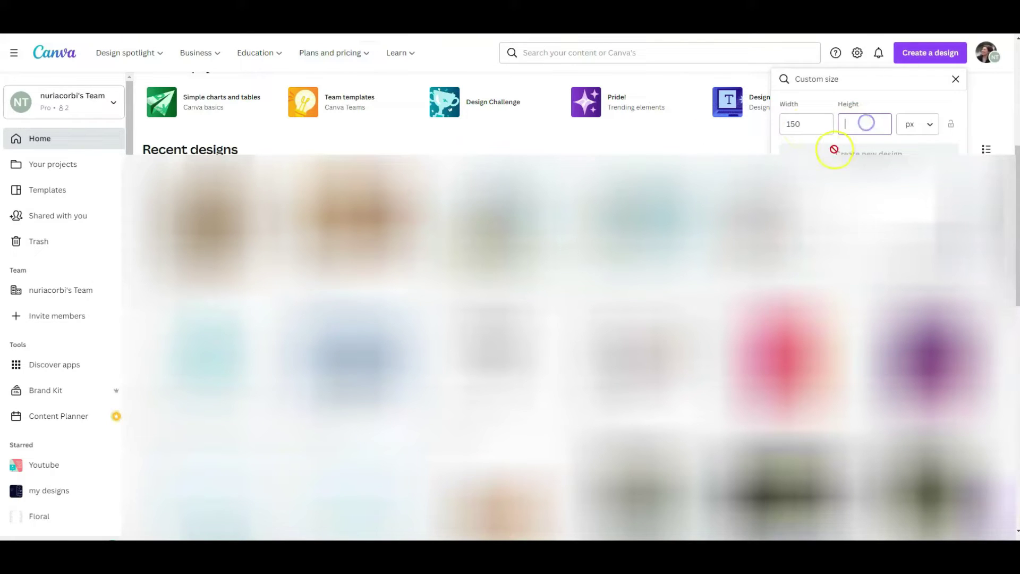
pyautogui.write('300')
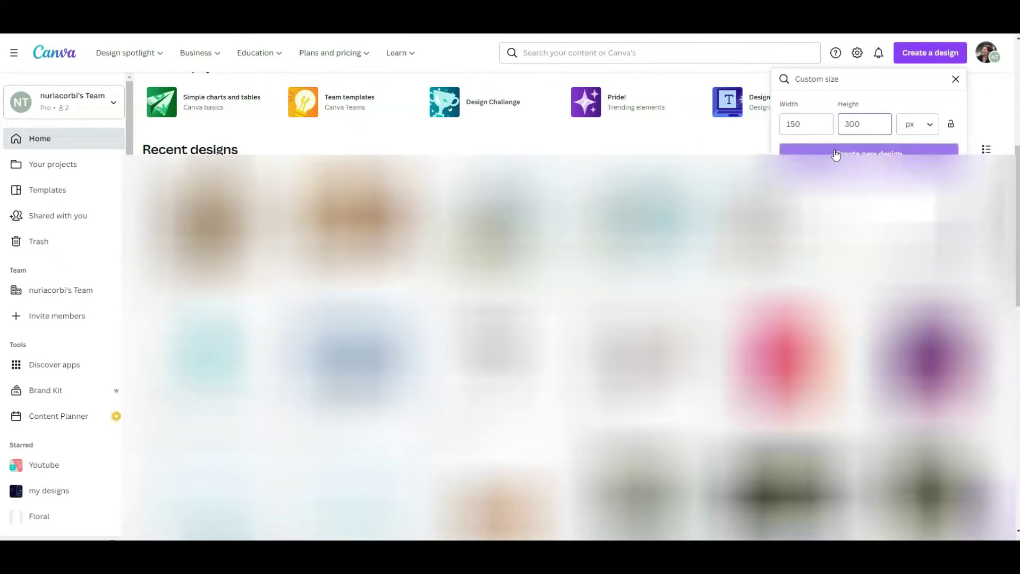
pyautogui.click(835, 154)
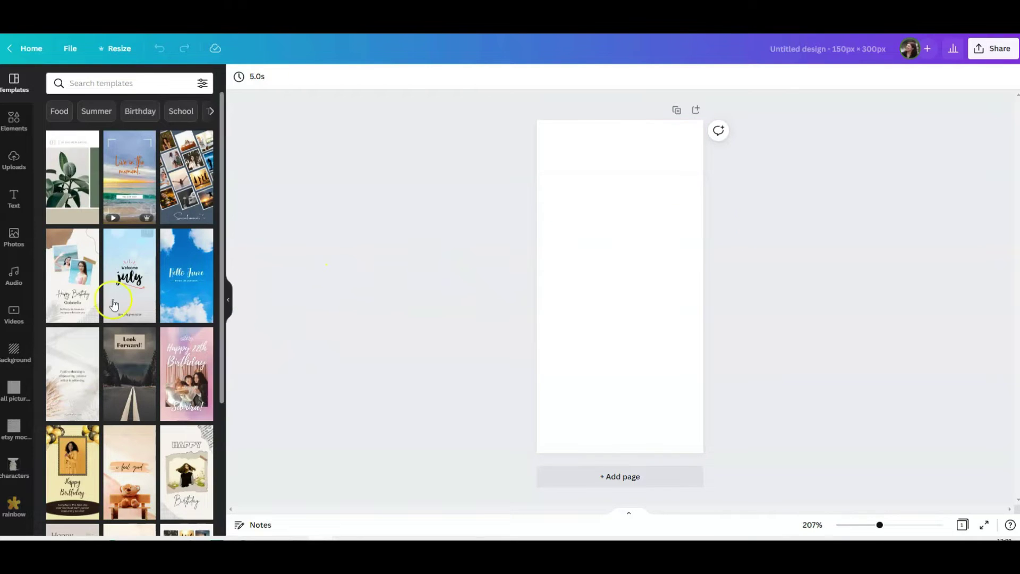
# Paste the Monty's Counting Adventure cover onto page 1, enlarge it to the full page width and centre it vertically
pyautogui.hotkey('ctrl', 'v')
pyautogui.moveTo(633, 272)
pyautogui.mouseDown()
pyautogui.moveTo(637, 305)
pyautogui.moveTo(636, 290)
pyautogui.mouseUp()
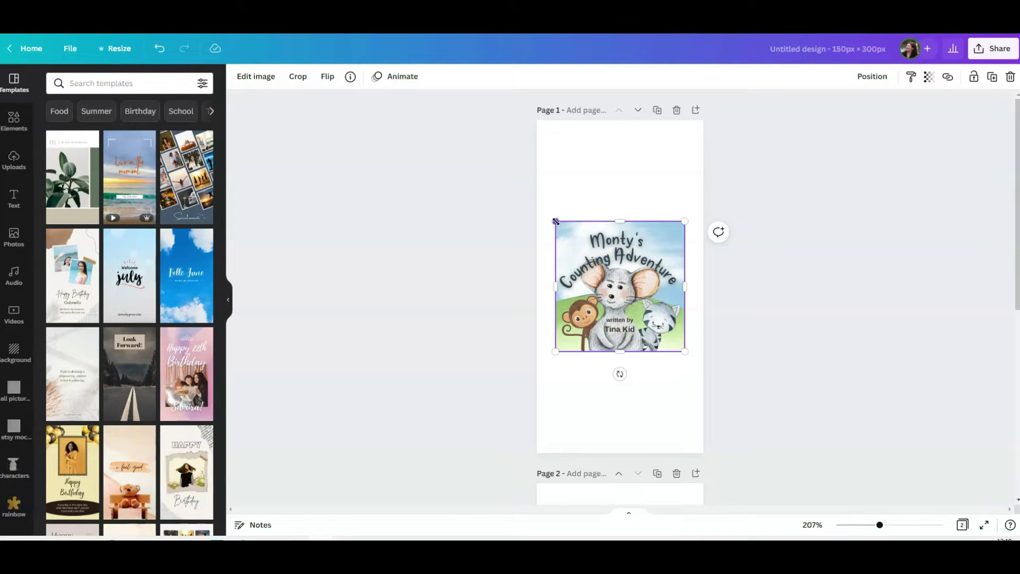
pyautogui.moveTo(556, 222); pyautogui.dragTo(536, 202)
pyautogui.click(700, 202)
pyautogui.click(681, 205)
pyautogui.moveTo(680, 204); pyautogui.dragTo(710, 193)
pyautogui.moveTo(636, 245); pyautogui.dragTo(636, 264)
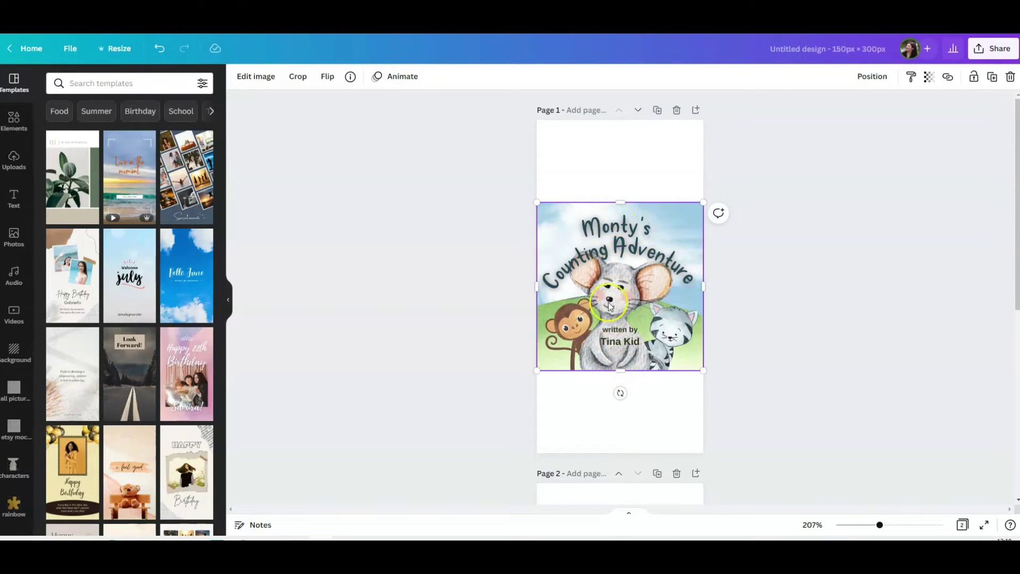
pyautogui.click(497, 291)
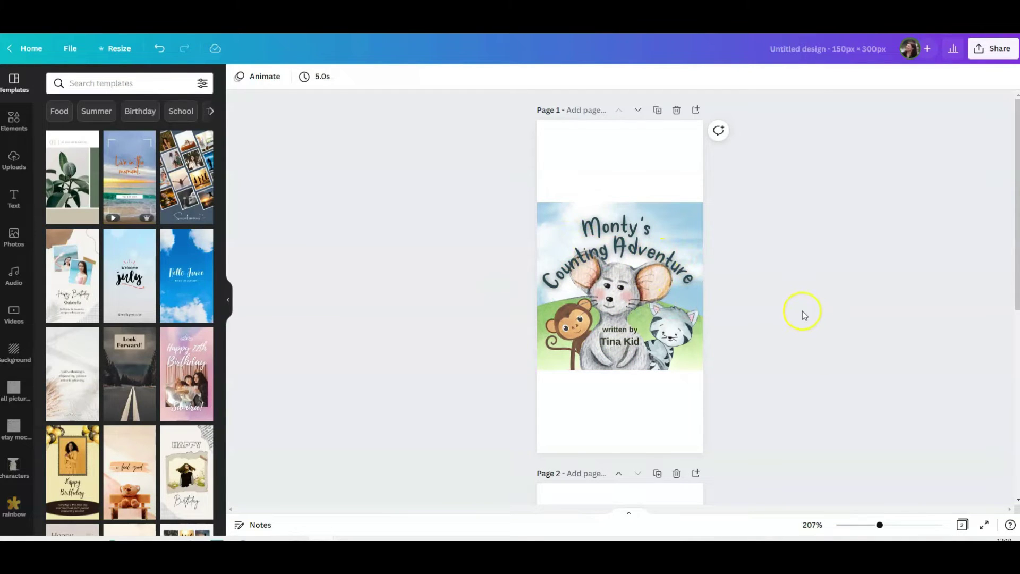
# Enlarge the Monty's Rainbow Road Adventure cover on page 2 to the full page width, centred vertically
pyautogui.scroll(-3, 783, 303)
pyautogui.scroll(-3, 783, 302)
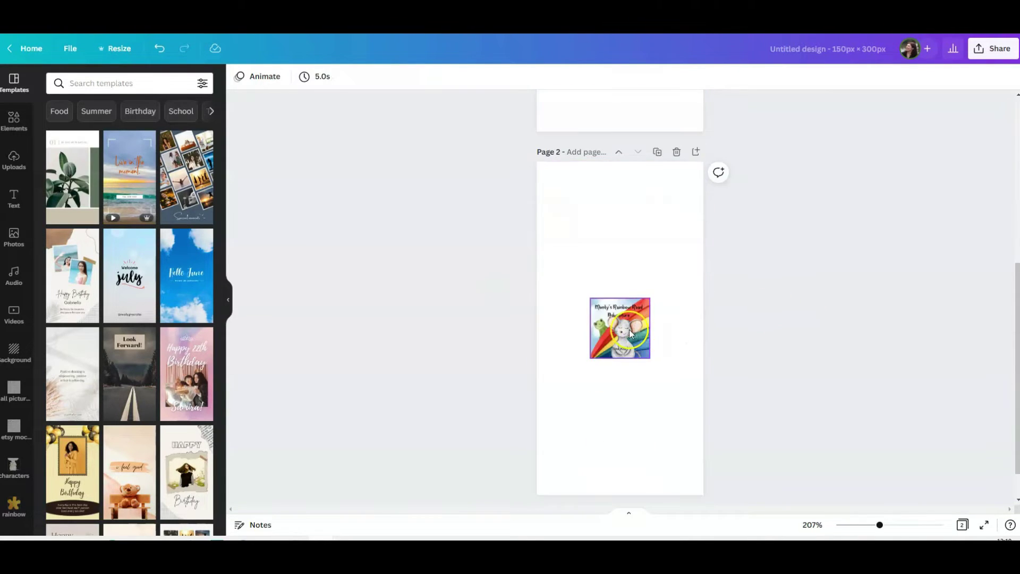
pyautogui.click(596, 300)
pyautogui.moveTo(589, 296); pyautogui.dragTo(537, 242)
pyautogui.moveTo(651, 358)
pyautogui.mouseDown()
pyautogui.moveTo(705, 410)
pyautogui.moveTo(644, 364)
pyautogui.moveTo(640, 332)
pyautogui.moveTo(642, 369)
pyautogui.mouseUp()
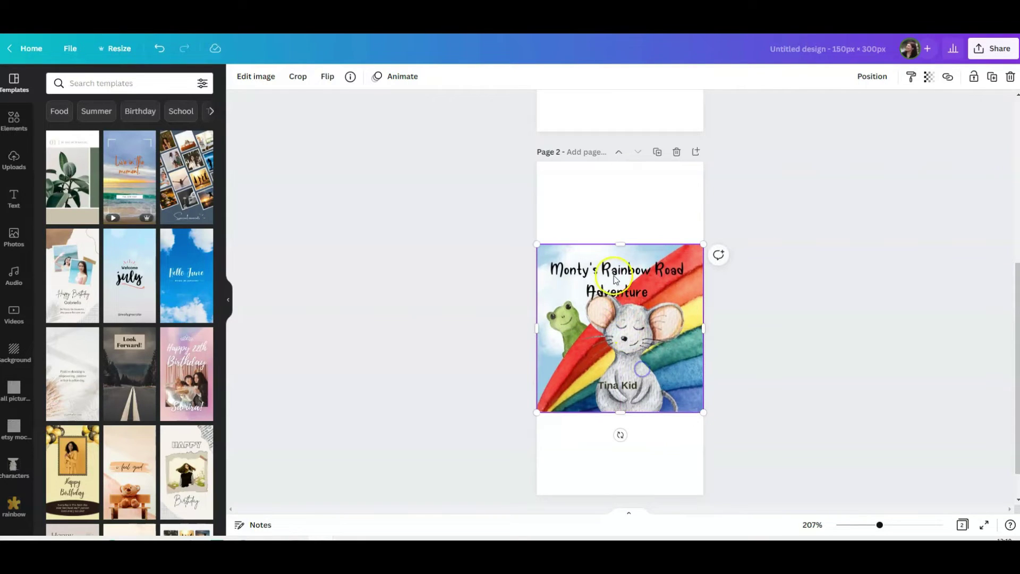
pyautogui.click(444, 335)
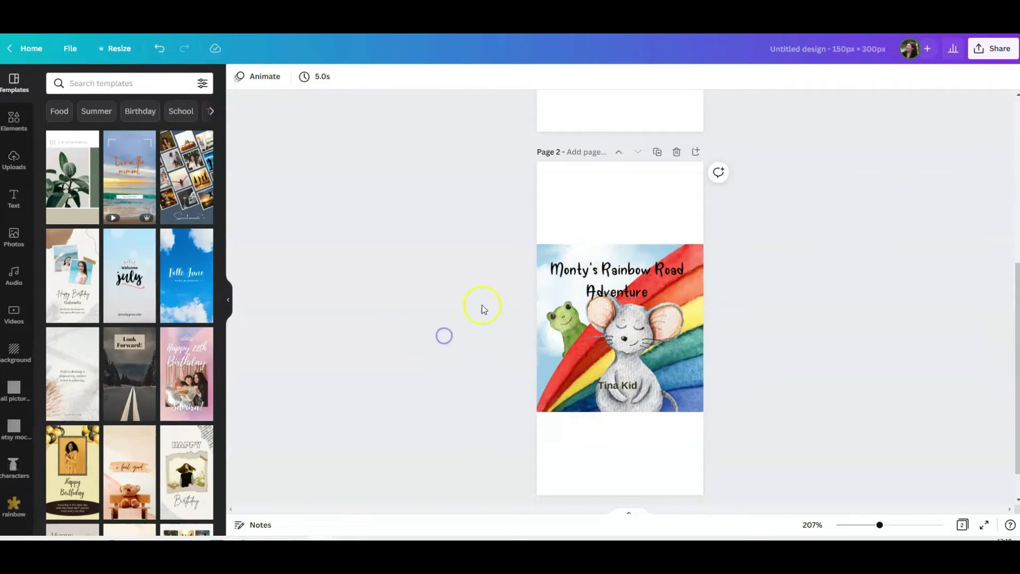
# Download all pages of the design as PNG at size 1.5 (225 × 450 px)
pyautogui.scroll(4, 891, 244)
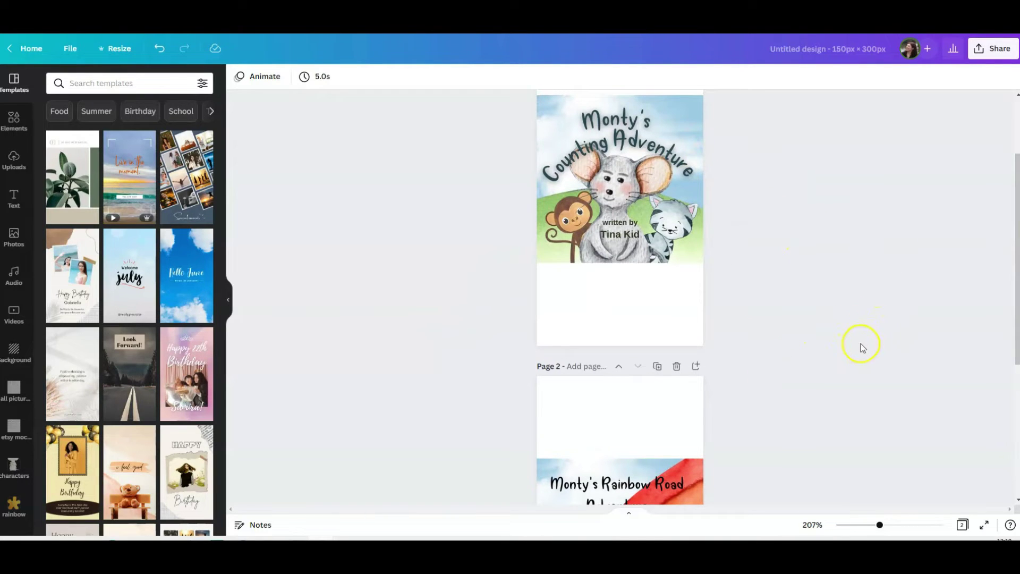
pyautogui.scroll(-1, 869, 330)
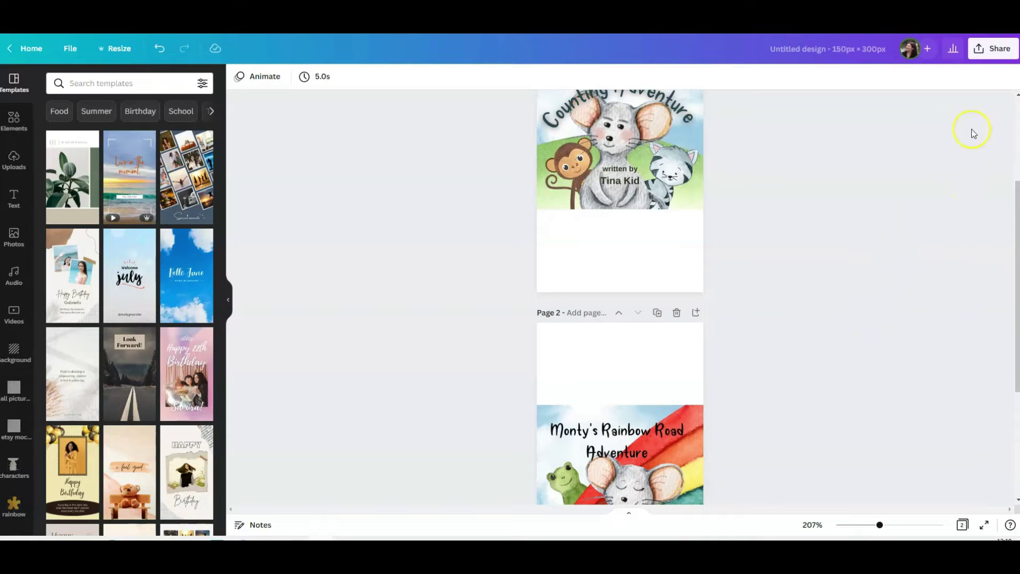
pyautogui.scroll(3, 845, 254)
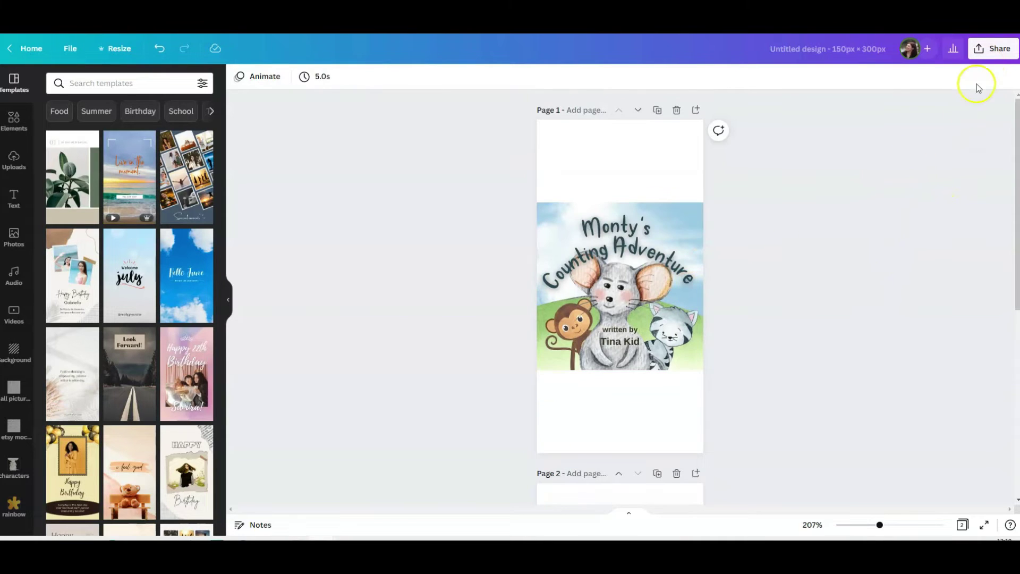
pyautogui.click(987, 53)
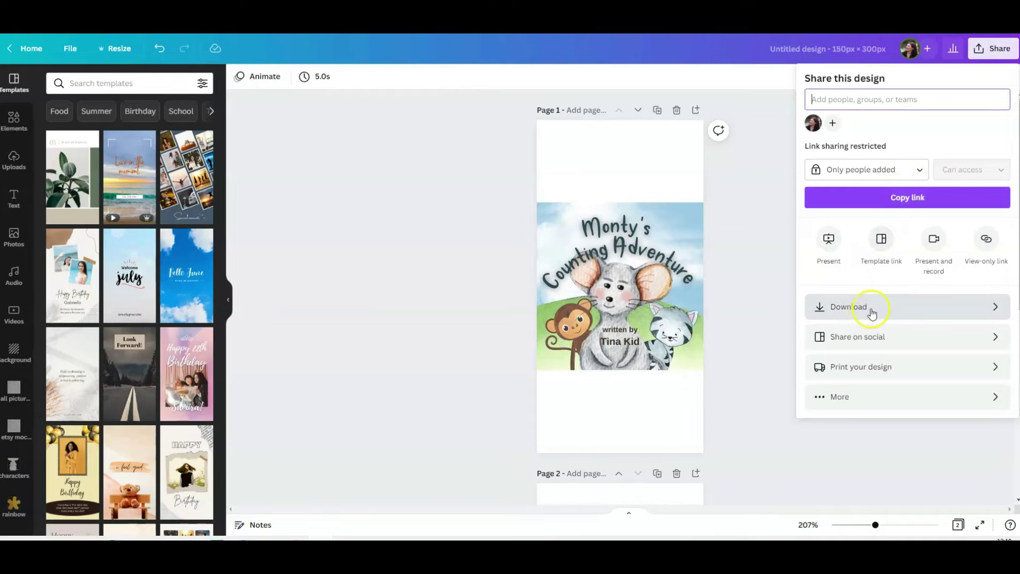
pyautogui.click(895, 312)
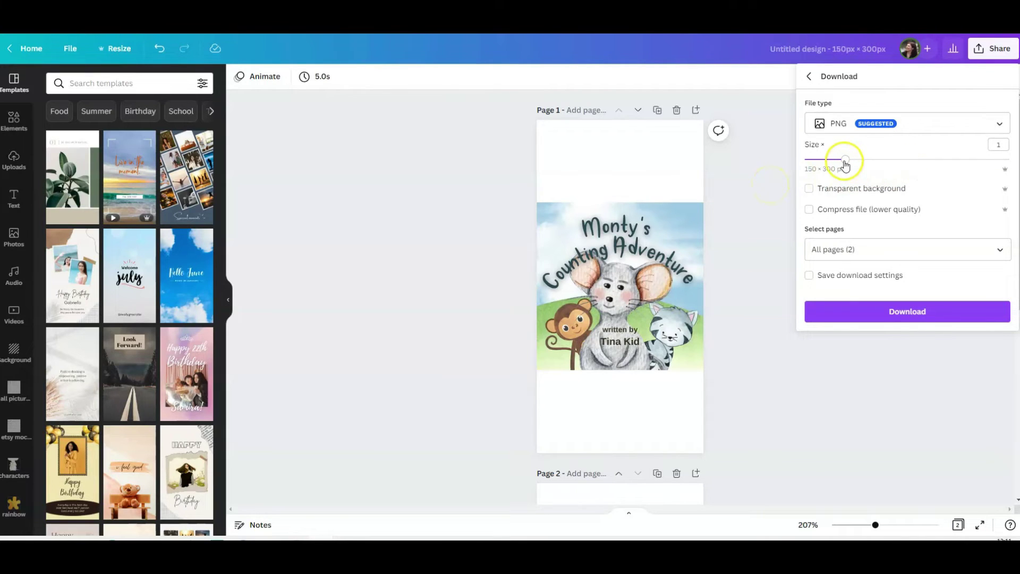
pyautogui.moveTo(845, 161); pyautogui.dragTo(886, 160)
pyautogui.click(888, 160)
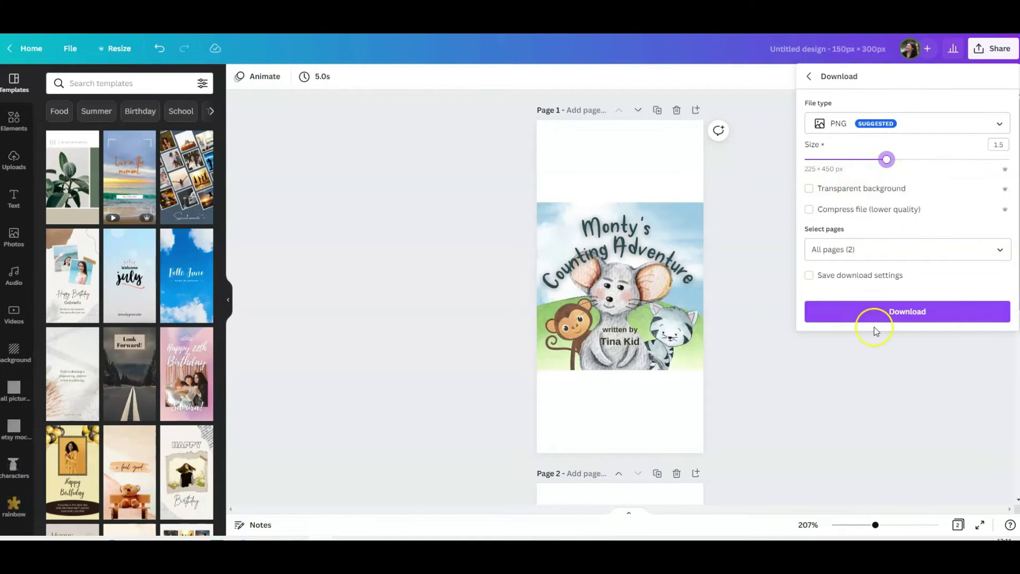
pyautogui.click(909, 314)
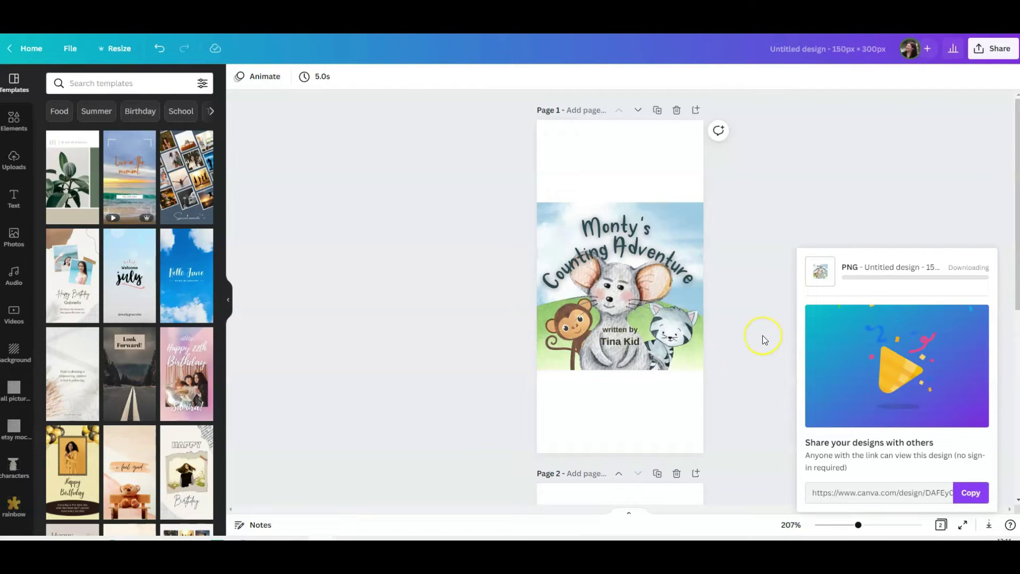
pyautogui.scroll(-1, 524, 404)
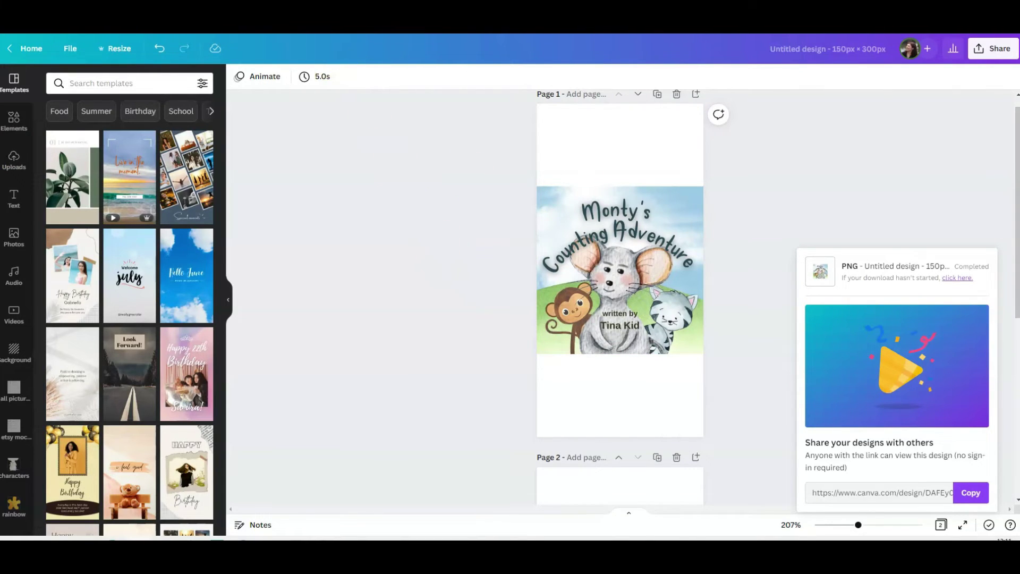
# Return to the Amazon A+ Content editor and start adding an image to the comparison chart's third product column
pyautogui.click(356, 16)
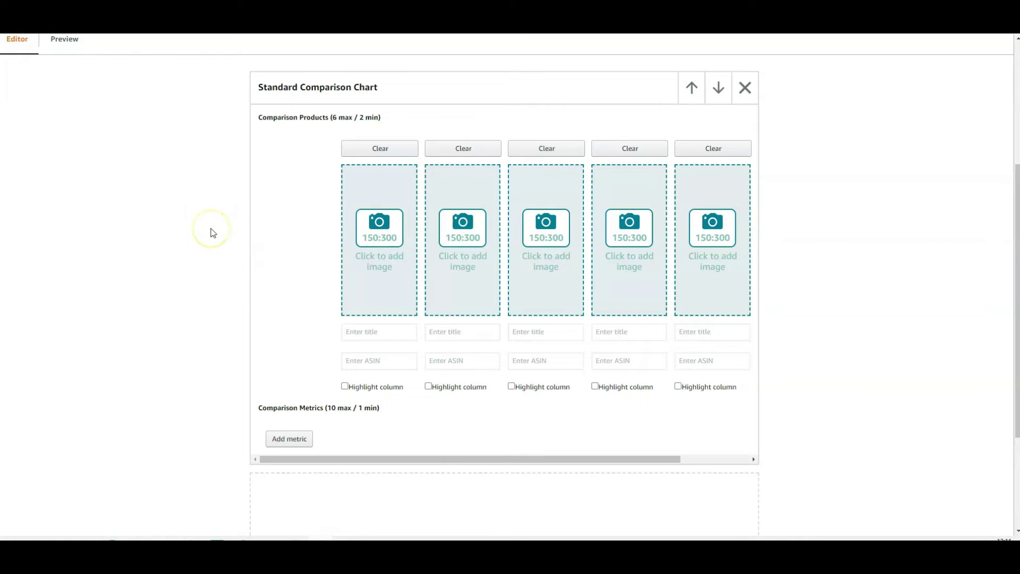
pyautogui.click(529, 254)
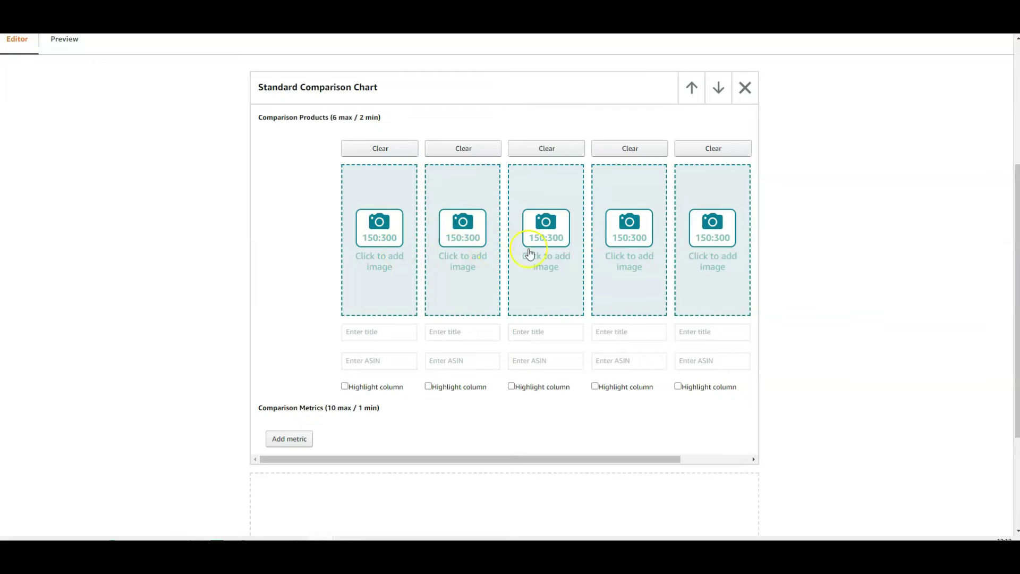